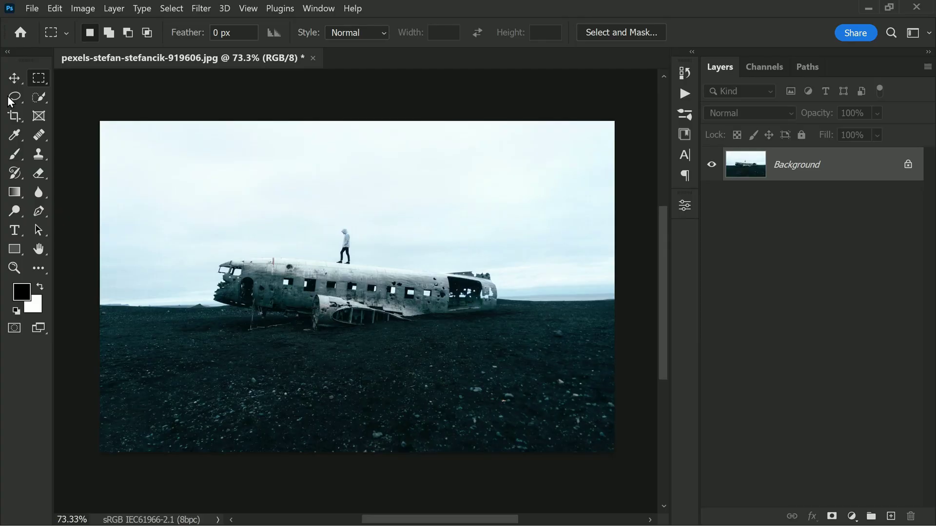
Copy the photo from the top edge to just below the horizon onto a new Layer 1
{"action": "left_click", "coordinate": [14, 79]}
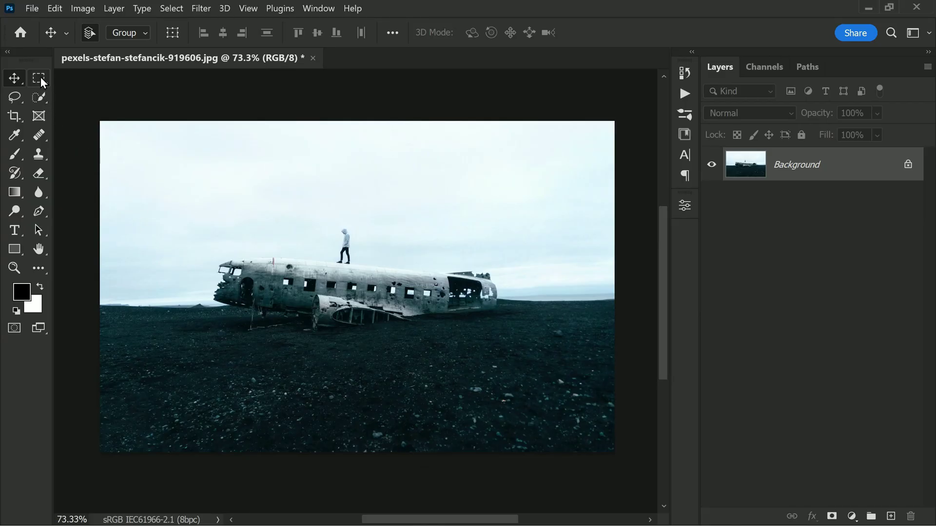
{"action": "left_click", "coordinate": [41, 80]}
{"action": "left_click_drag", "start_coordinate": [97, 120], "coordinate": [634, 328]}
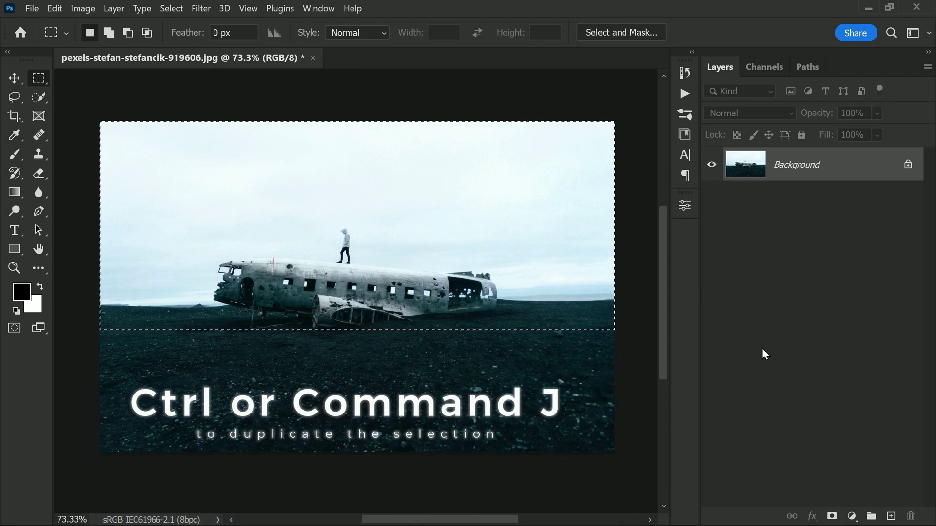
{"action": "key", "text": "ctrl+j"}
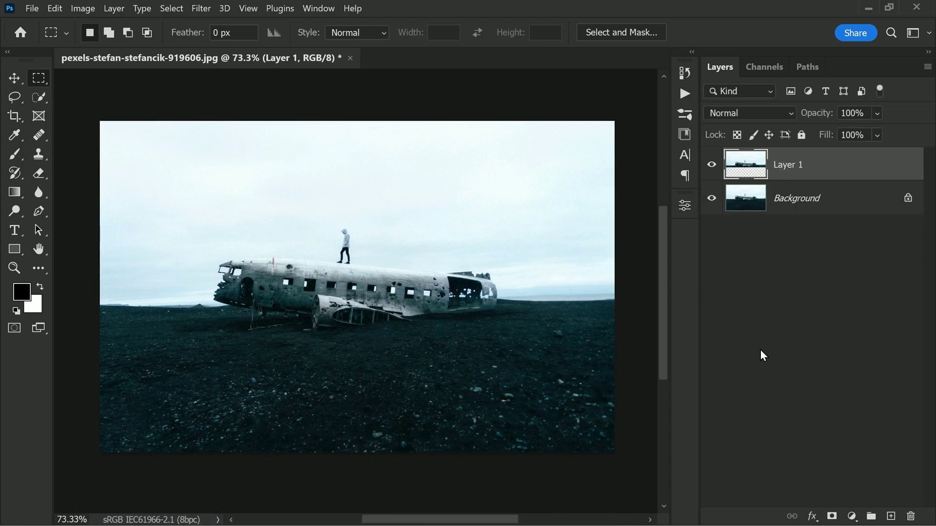
Flip Layer 1 vertically and move it below the horizon as the plane's reflection
{"action": "key", "text": "ctrl+t"}
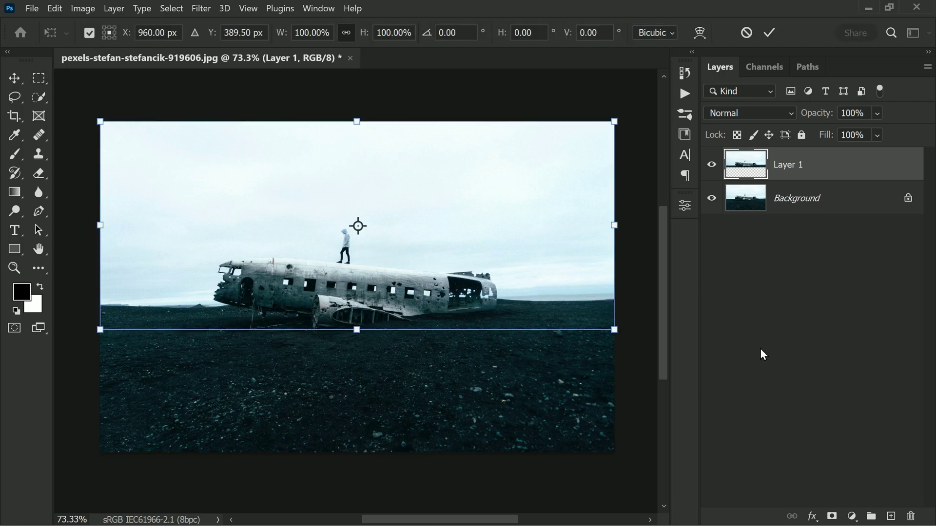
{"action": "right_click", "coordinate": [492, 224]}
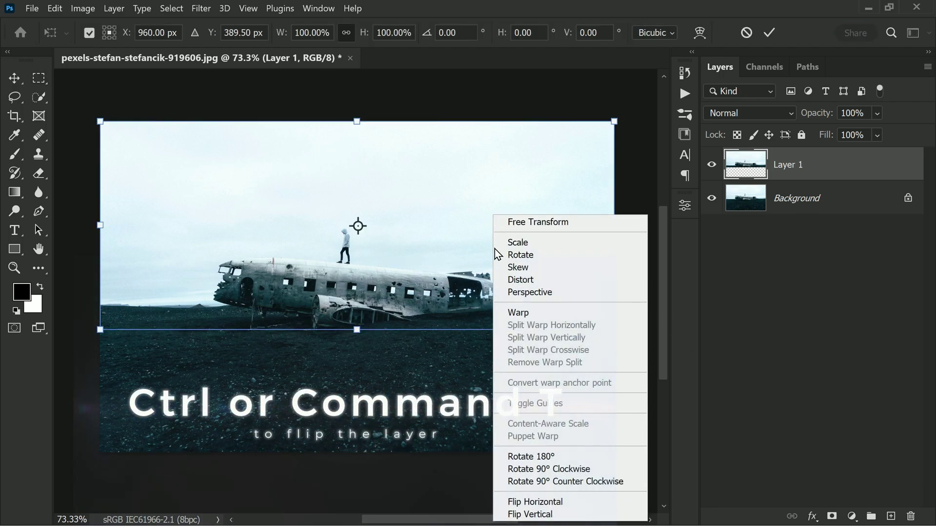
{"action": "left_click", "coordinate": [600, 515]}
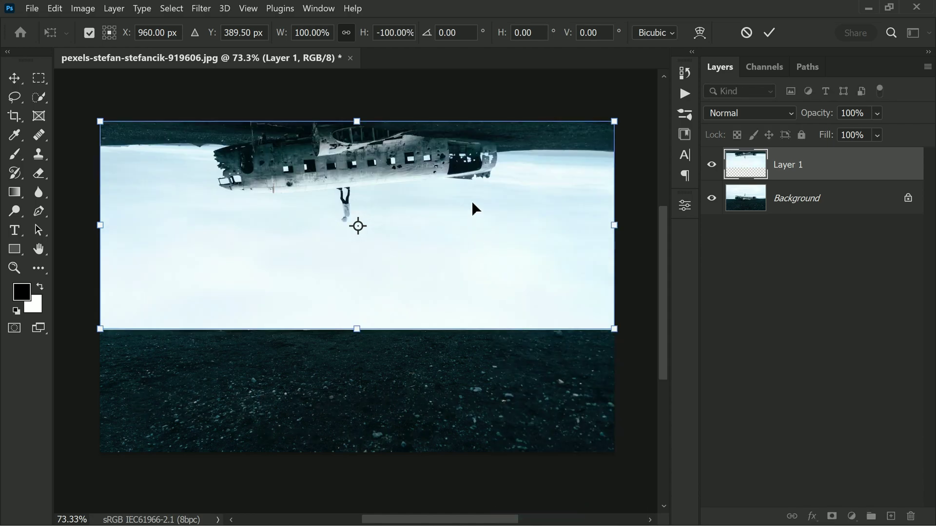
{"action": "left_click_drag", "start_coordinate": [472, 202], "coordinate": [476, 408]}
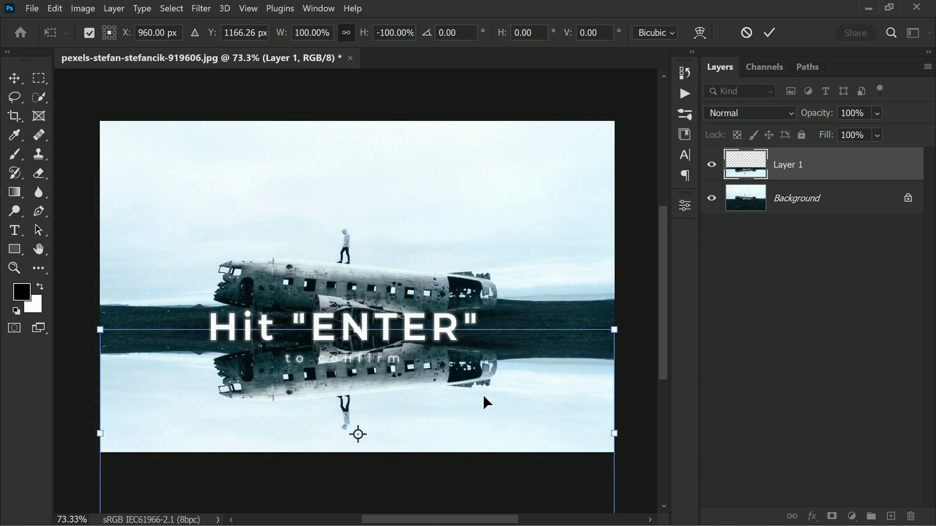
{"action": "key", "text": "Return"}
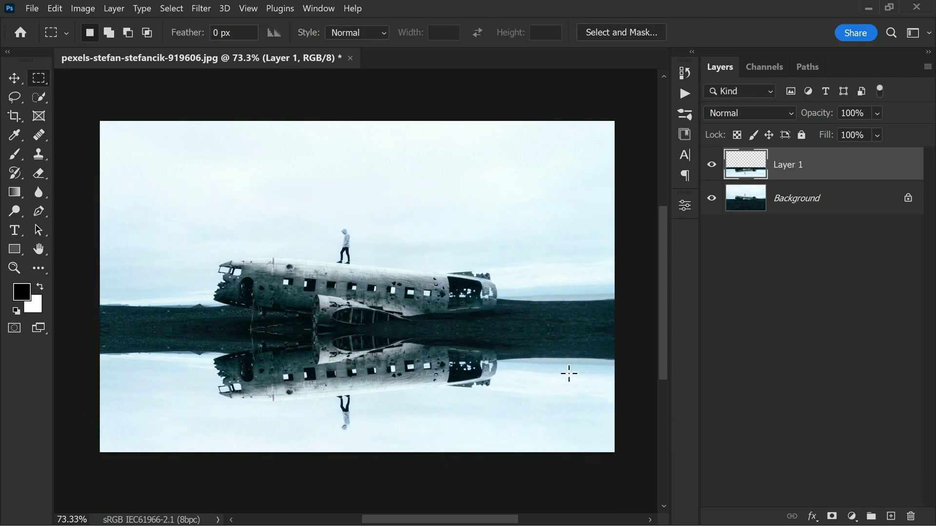
Add a layer mask to Layer 1 from its own pixel selection and unlink it
{"action": "left_click", "coordinate": [755, 175], "text": "ctrl"}
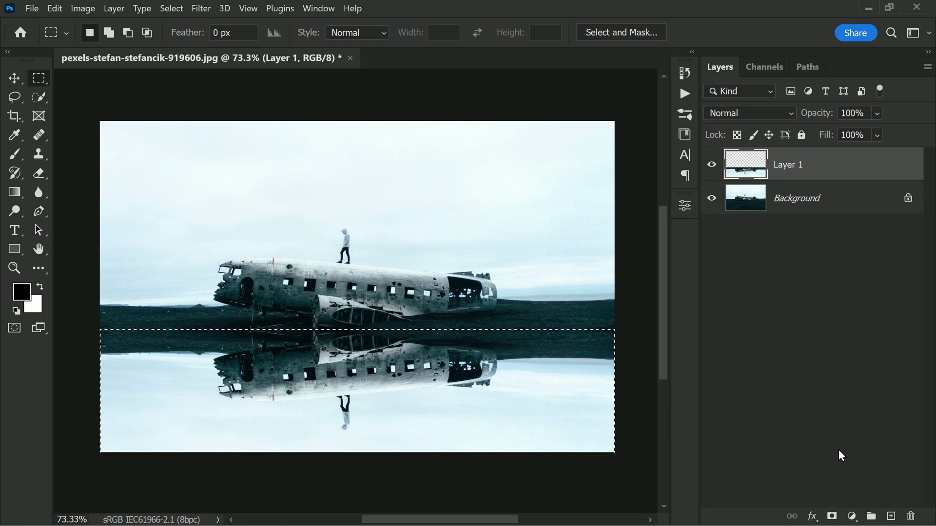
{"action": "left_click", "coordinate": [832, 516]}
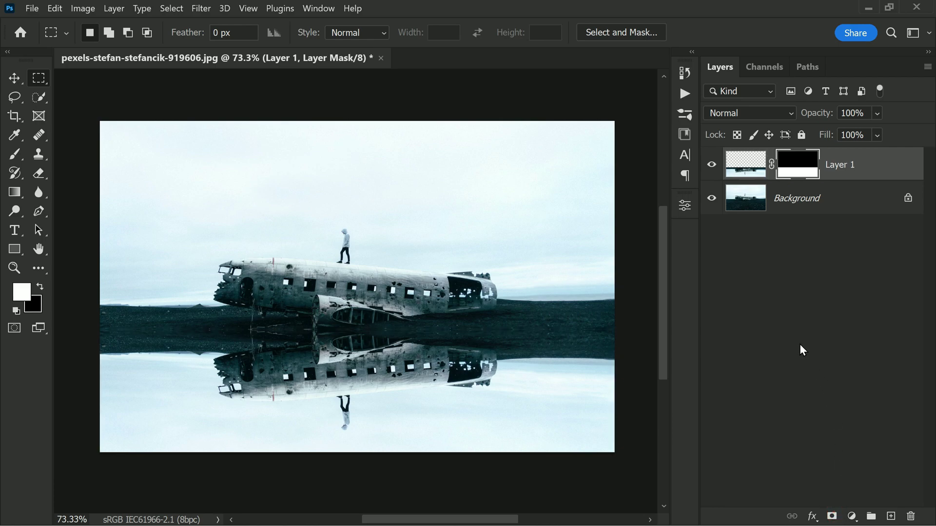
{"action": "left_click", "coordinate": [773, 167]}
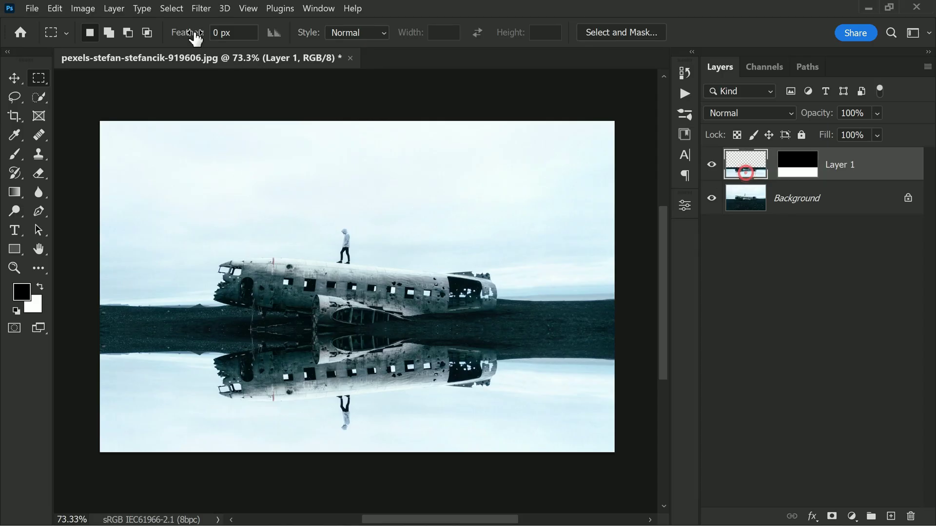
Apply a Motion Blur to Layer 1 with Distance 20 pixels and Angle 90°
{"action": "left_click", "coordinate": [201, 9]}
{"action": "mouse_move", "coordinate": [357, 183]}
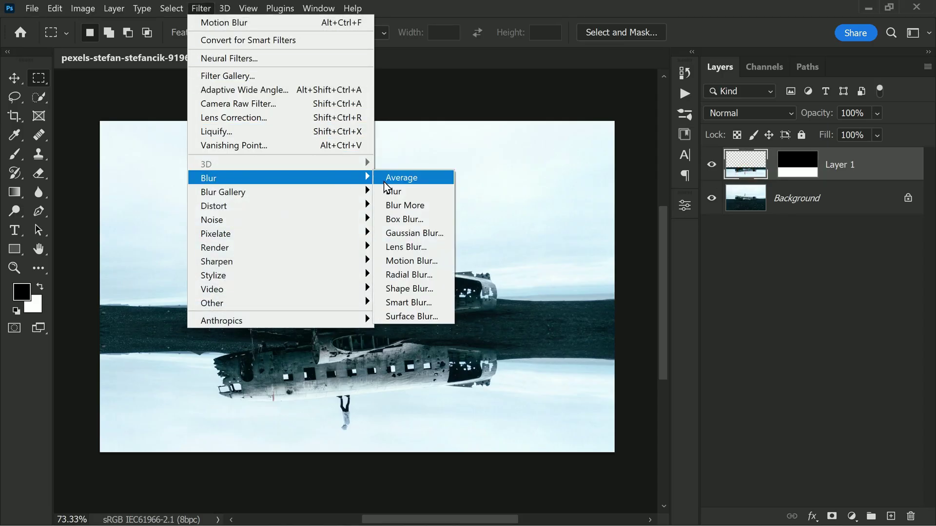
{"action": "left_click", "coordinate": [447, 260]}
{"action": "left_click_drag", "start_coordinate": [466, 81], "coordinate": [602, 66]}
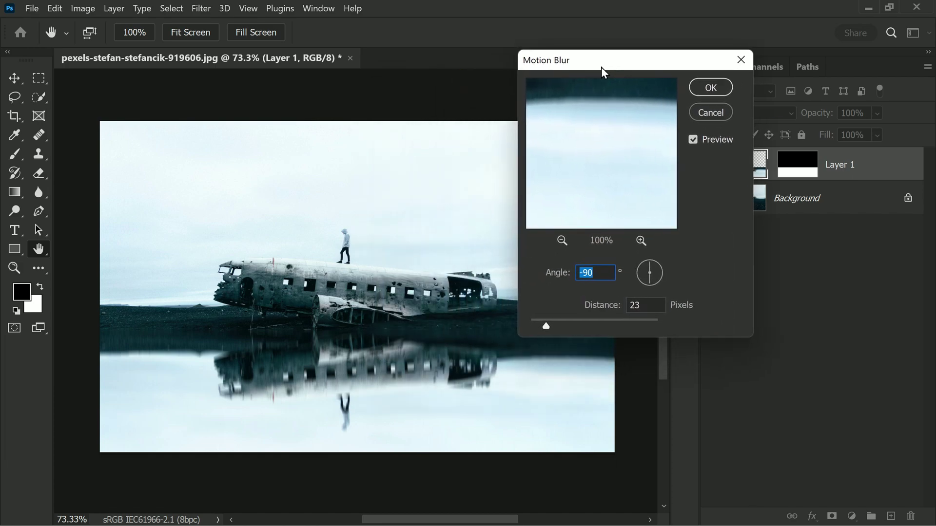
{"action": "left_click_drag", "start_coordinate": [546, 325], "coordinate": [545, 324]}
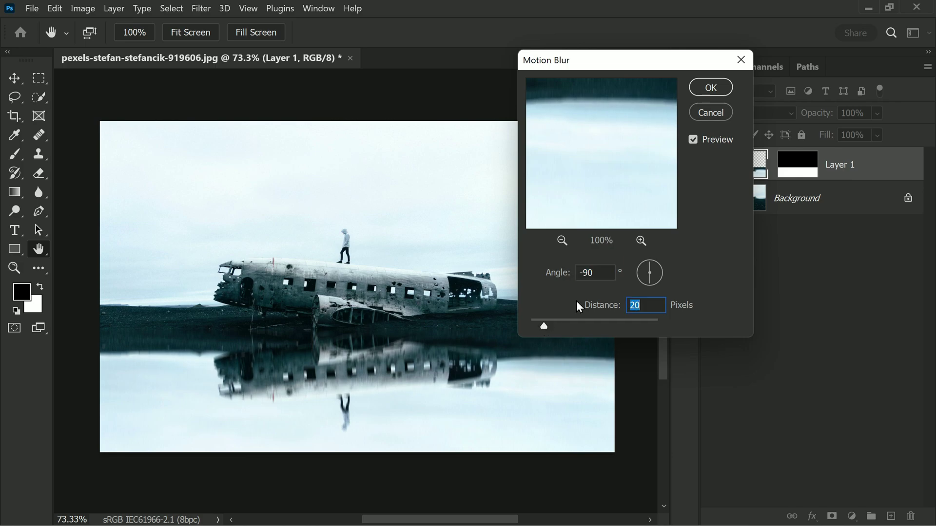
{"action": "left_click", "coordinate": [596, 271]}
{"action": "type", "text": "90"}
{"action": "left_click", "coordinate": [708, 84]}
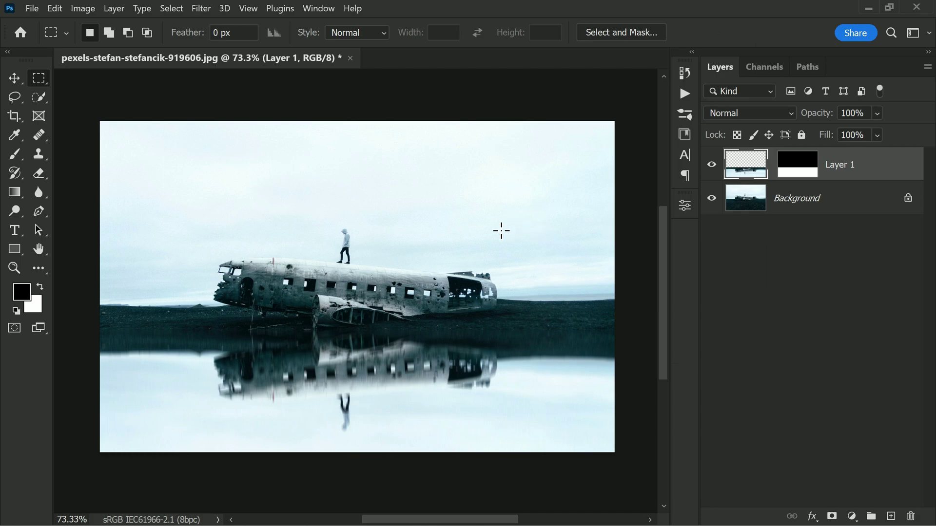
Apply a Gaussian Blur of about 1.1 pixels radius to the reflection layer
{"action": "left_click", "coordinate": [198, 12]}
{"action": "mouse_move", "coordinate": [359, 180]}
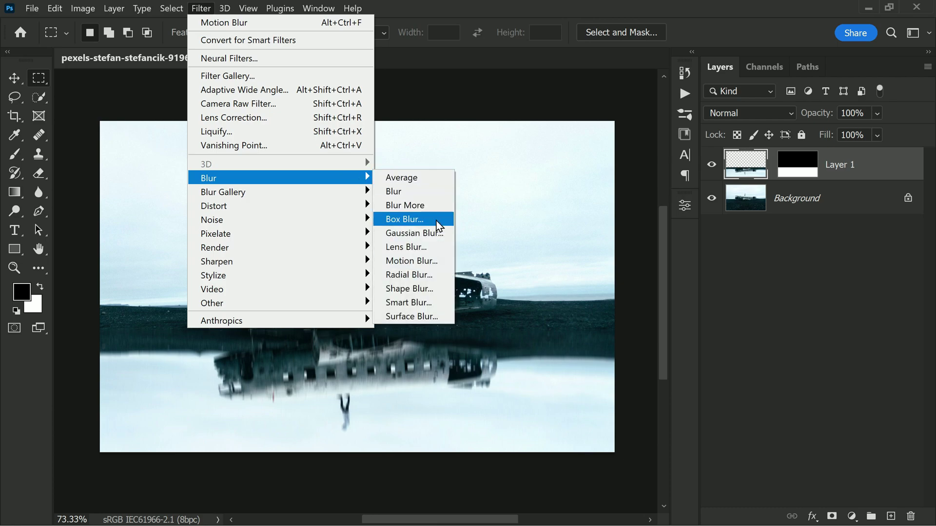
{"action": "left_click", "coordinate": [415, 233]}
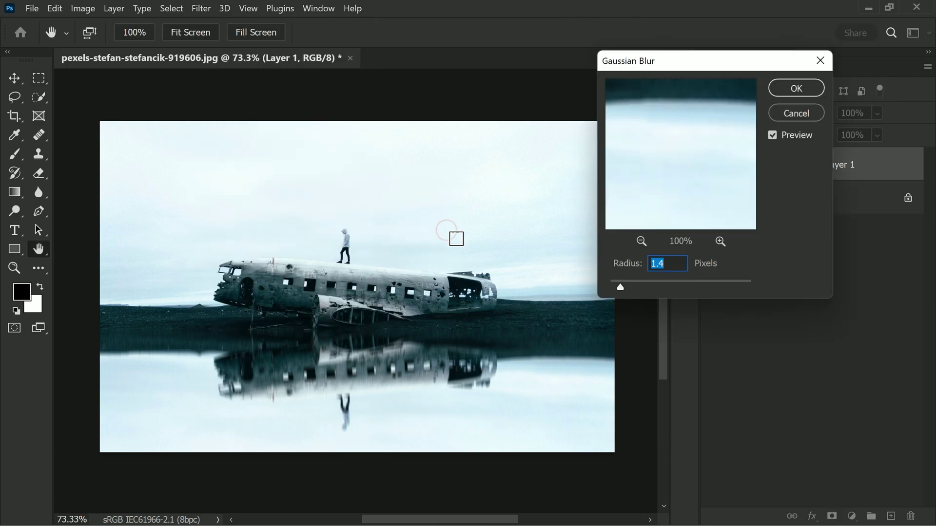
{"action": "left_click_drag", "start_coordinate": [618, 286], "coordinate": [620, 287]}
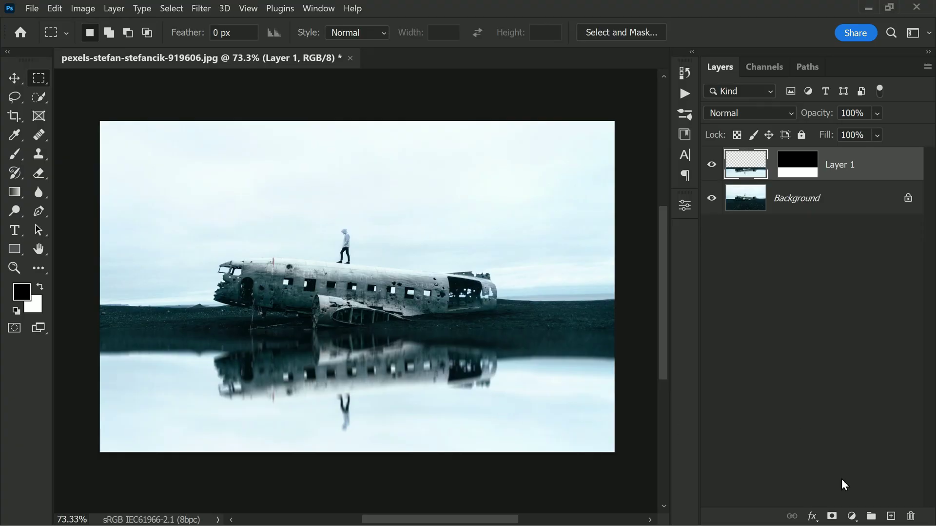
Add a Levels adjustment with white output 205, clipped to Layer 1
{"action": "left_click", "coordinate": [853, 517]}
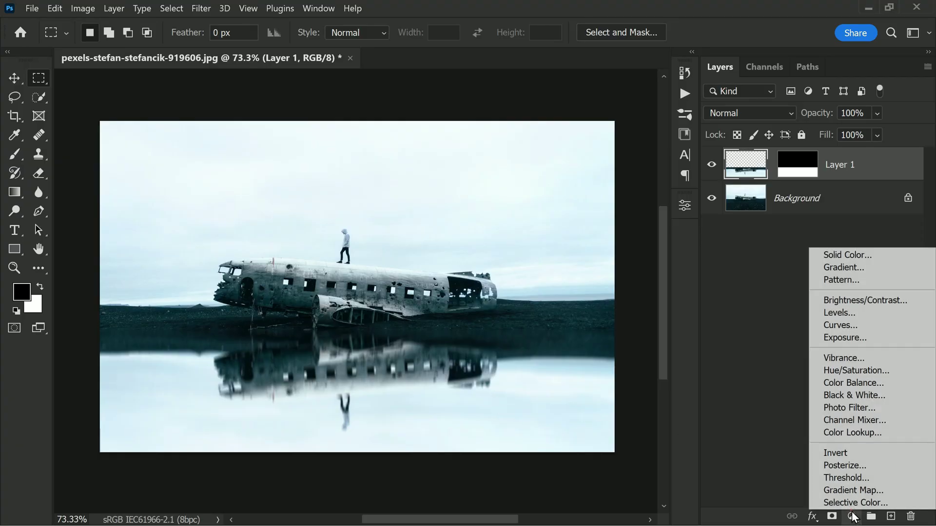
{"action": "left_click", "coordinate": [895, 311]}
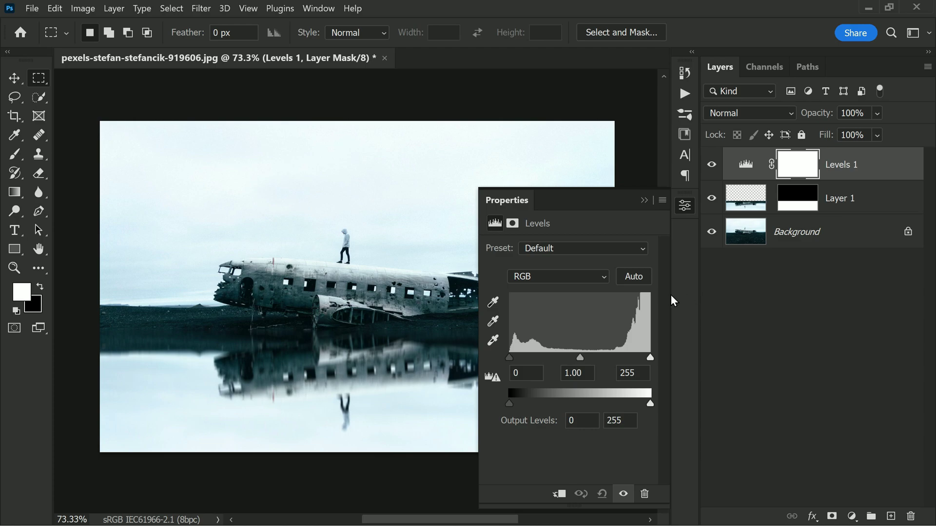
{"action": "left_click_drag", "start_coordinate": [650, 405], "coordinate": [623, 404]}
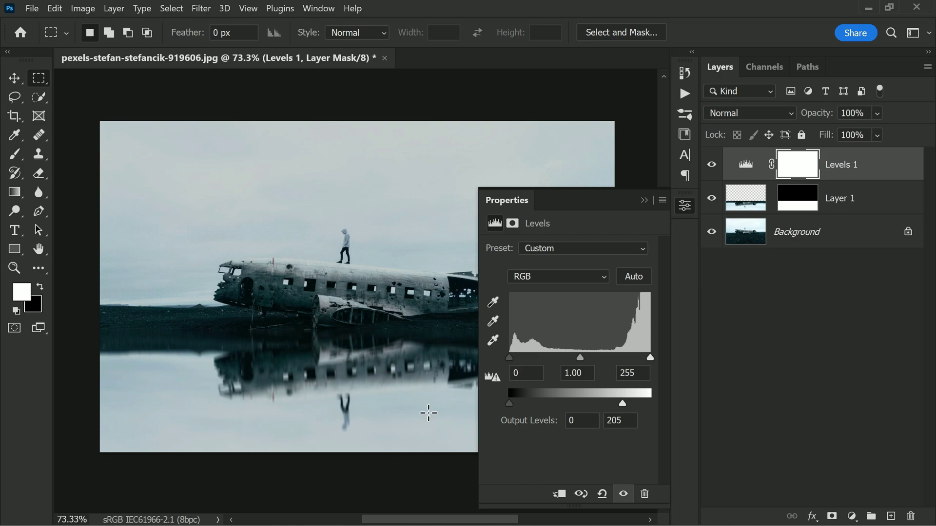
{"action": "left_click", "coordinate": [559, 495]}
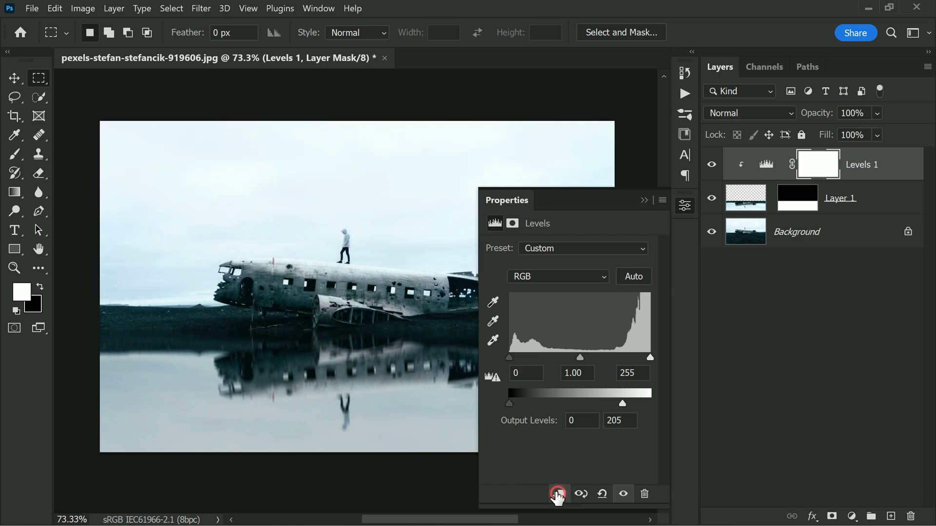
{"action": "left_click", "coordinate": [645, 201]}
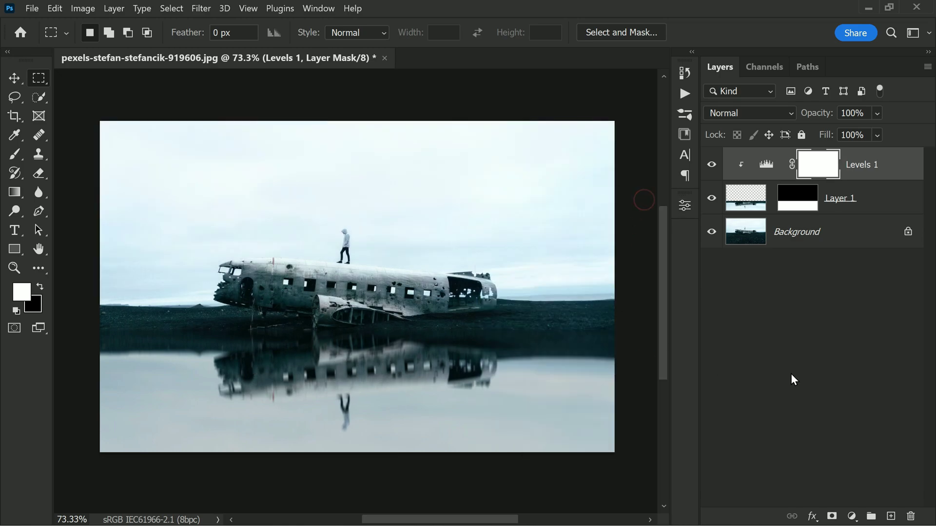
Feather Layer 1's mask to 12.7 px in the mask Properties
{"action": "scroll", "coordinate": [477, 352], "scroll_direction": "up", "scroll_amount": 5}
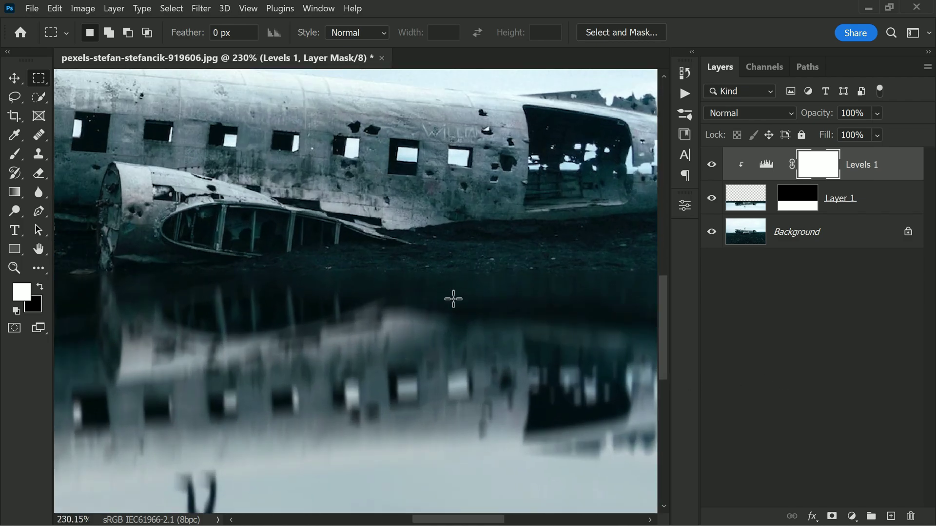
{"action": "double_click", "coordinate": [797, 198]}
{"action": "left_click_drag", "start_coordinate": [488, 351], "coordinate": [560, 354]}
{"action": "left_click", "coordinate": [644, 201]}
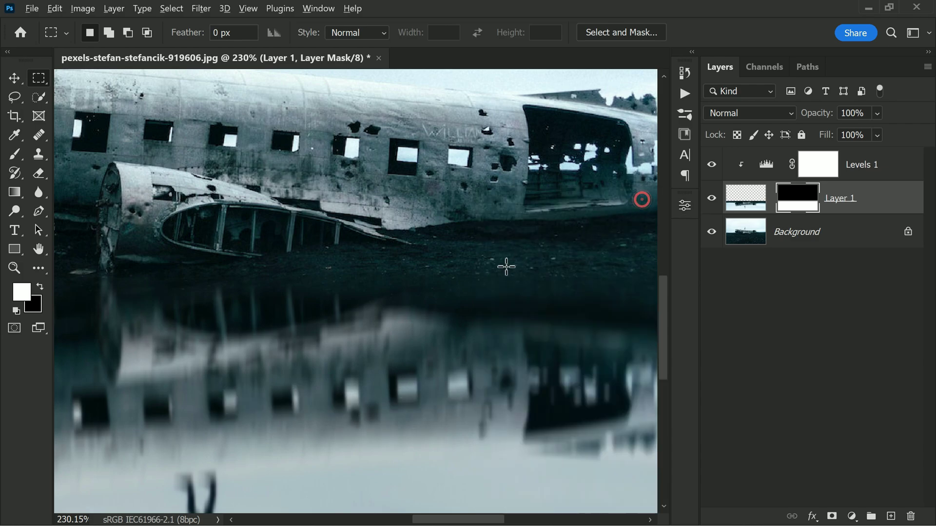
{"action": "scroll", "coordinate": [506, 265], "scroll_direction": "down", "scroll_amount": 6}
{"action": "scroll", "coordinate": [483, 283], "scroll_direction": "up", "scroll_amount": 1}
{"action": "scroll", "coordinate": [468, 293], "scroll_direction": "down", "scroll_amount": 1}
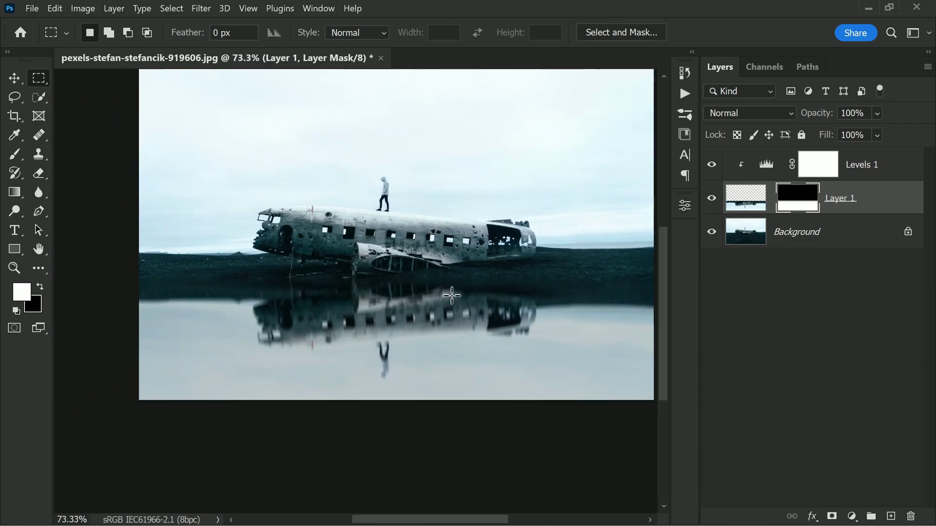
{"action": "scroll", "coordinate": [439, 302], "scroll_direction": "up", "scroll_amount": 1}
{"action": "scroll", "coordinate": [424, 309], "scroll_direction": "down", "scroll_amount": 2}
{"action": "scroll", "coordinate": [449, 304], "scroll_direction": "up", "scroll_amount": 1}
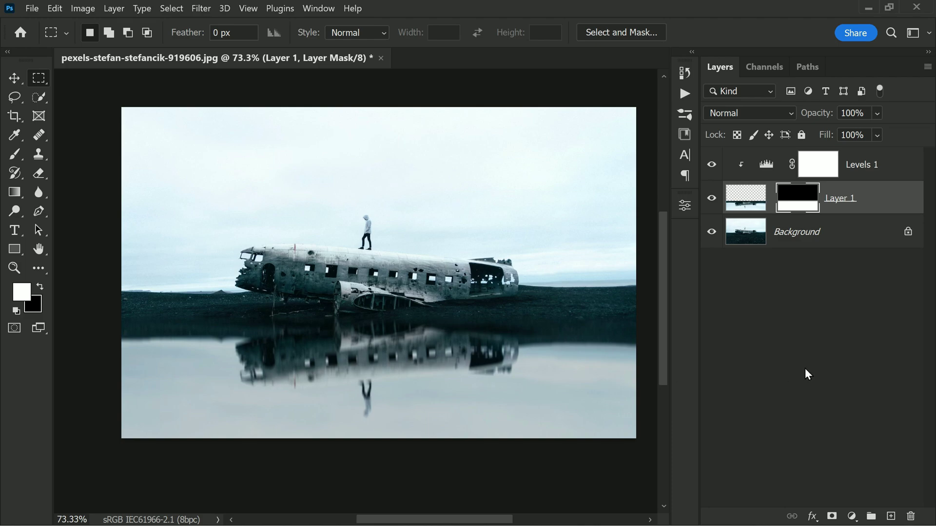
{"action": "left_click", "coordinate": [712, 234]}
{"action": "left_click", "coordinate": [712, 234]}
{"action": "left_click", "coordinate": [712, 234]}
{"action": "left_click", "coordinate": [712, 234]}
{"action": "left_click", "coordinate": [712, 234]}
{"action": "left_click", "coordinate": [713, 234]}
{"action": "left_click", "coordinate": [712, 234]}
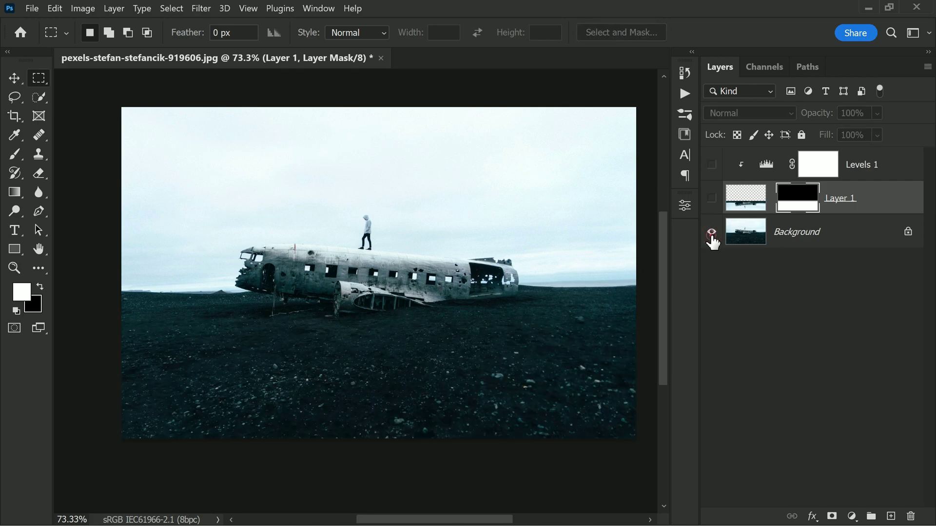
{"action": "left_click", "coordinate": [712, 234]}
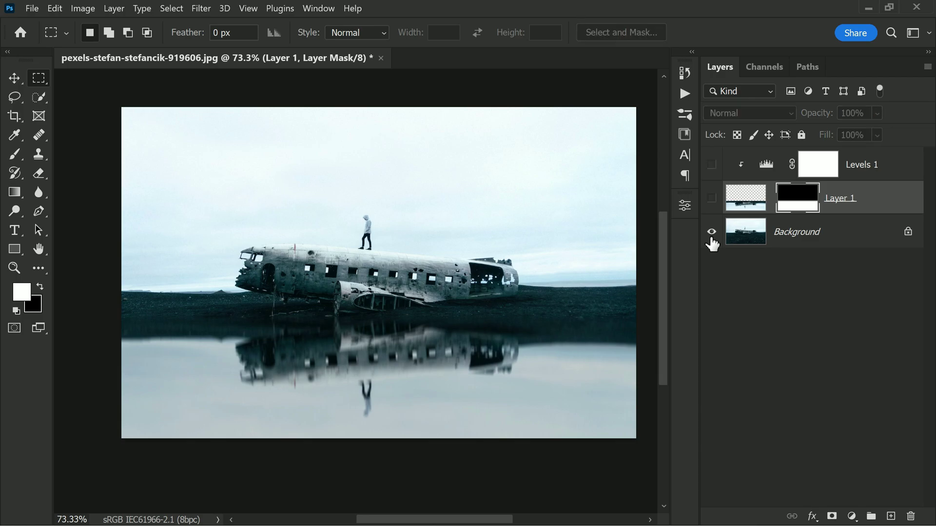